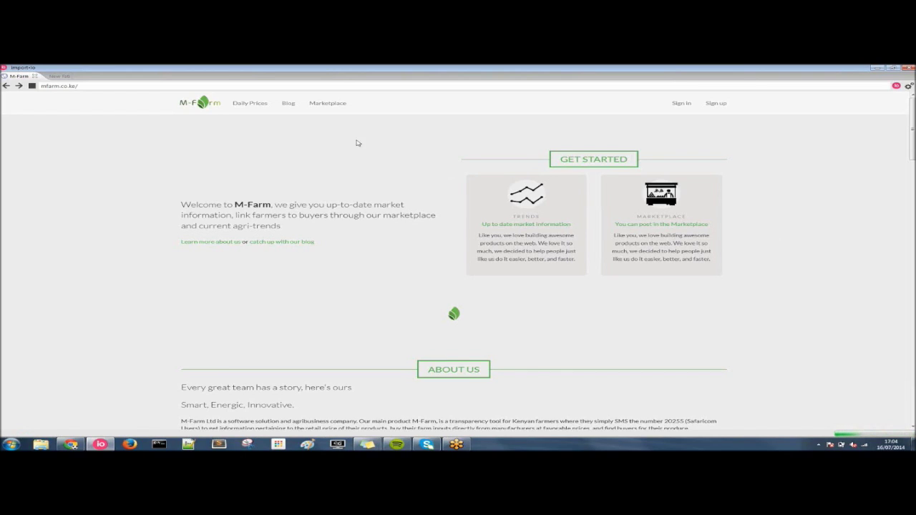
- Open M-Farm's daily prices page in the import.io browser
{"action": "left_click", "coordinate": [250, 104]}
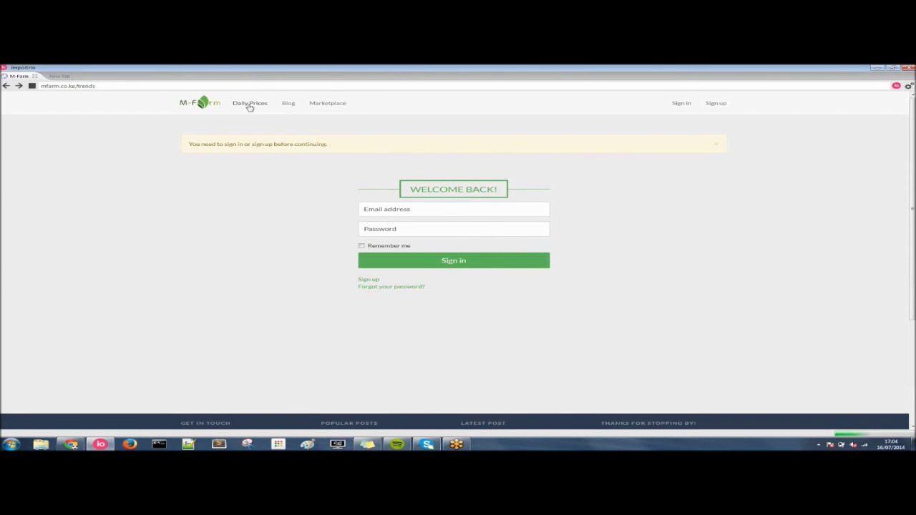
- Go to M-Farm's Sign in page from the top-right link
{"action": "left_click", "coordinate": [681, 105]}
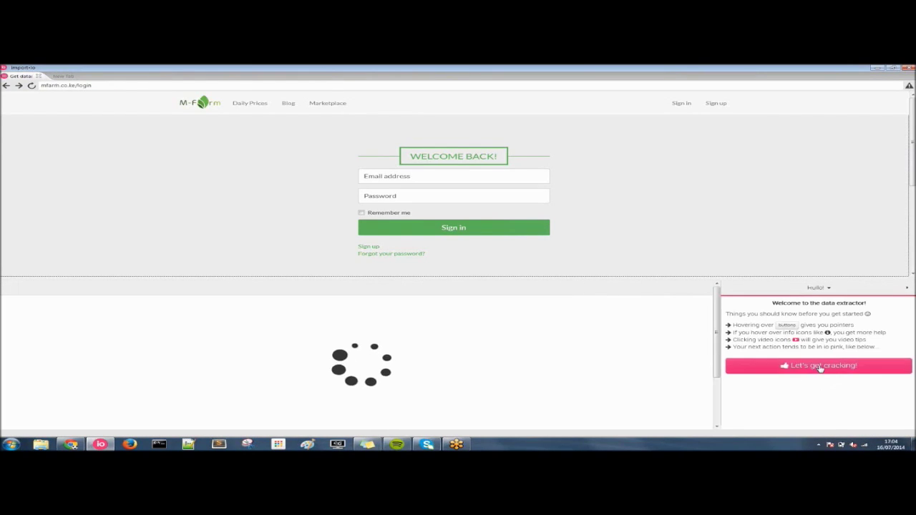
- Start a new Extractor, mark the site as requiring login, and proceed to Record Authentication
{"action": "left_click", "coordinate": [821, 367]}
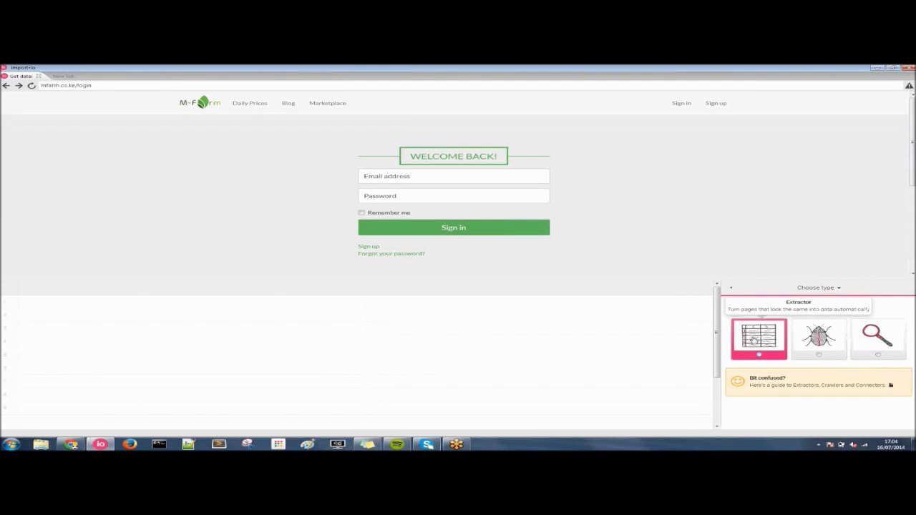
{"action": "left_click", "coordinate": [754, 341]}
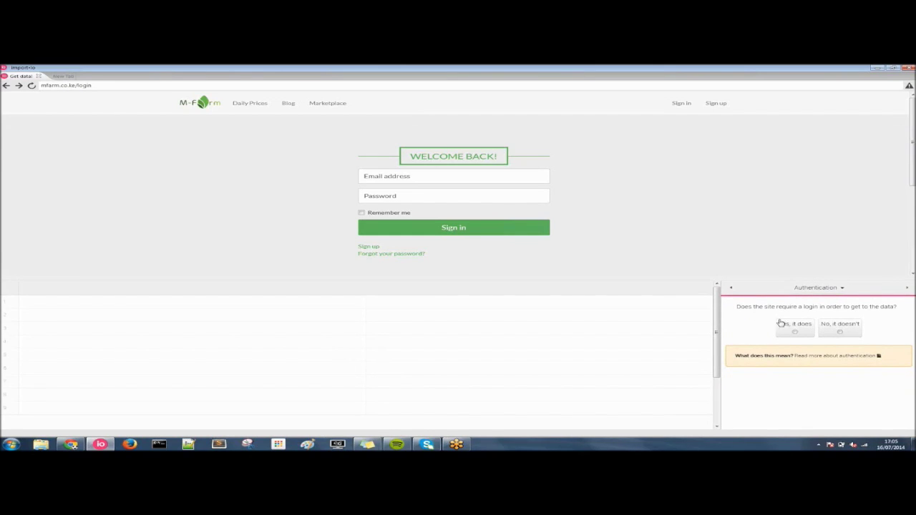
{"action": "left_click", "coordinate": [802, 328]}
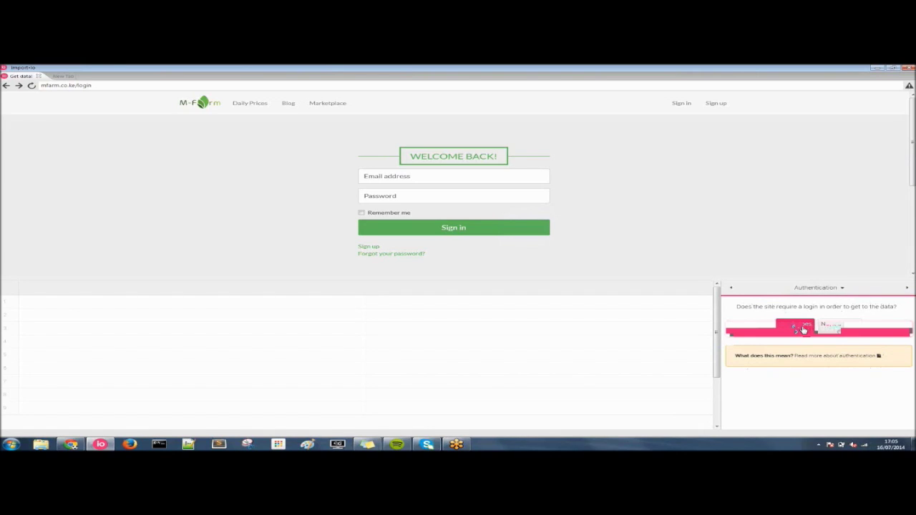
{"action": "left_click", "coordinate": [804, 329]}
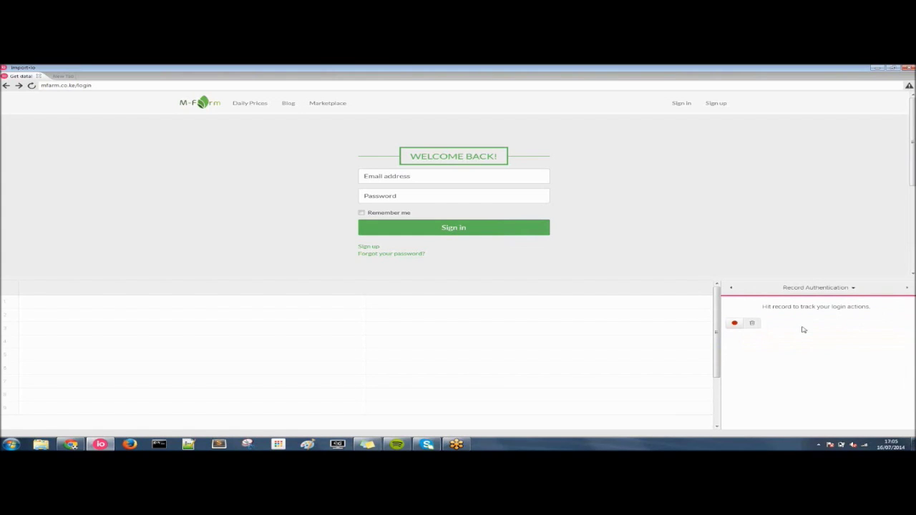
- Record signing in to M-Farm with the account e-mail and password, then stop recording
{"action": "left_click", "coordinate": [733, 324]}
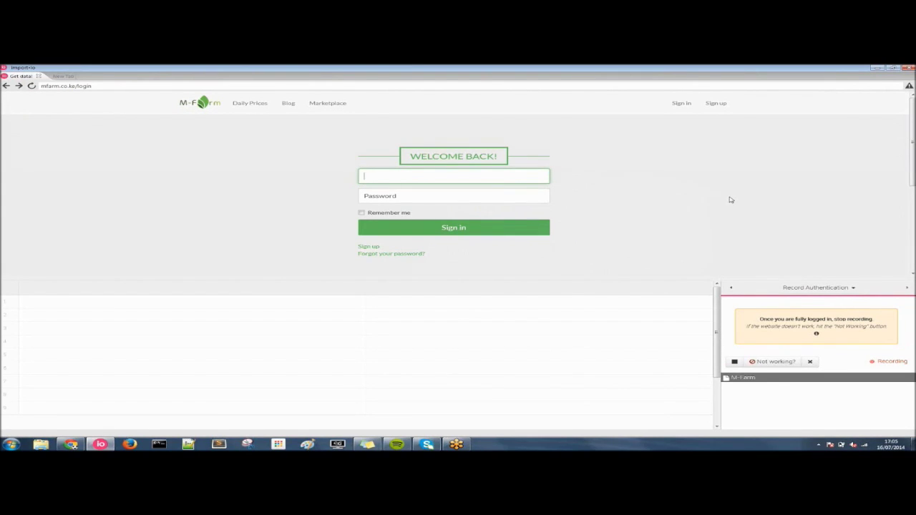
{"action": "left_click", "coordinate": [534, 195]}
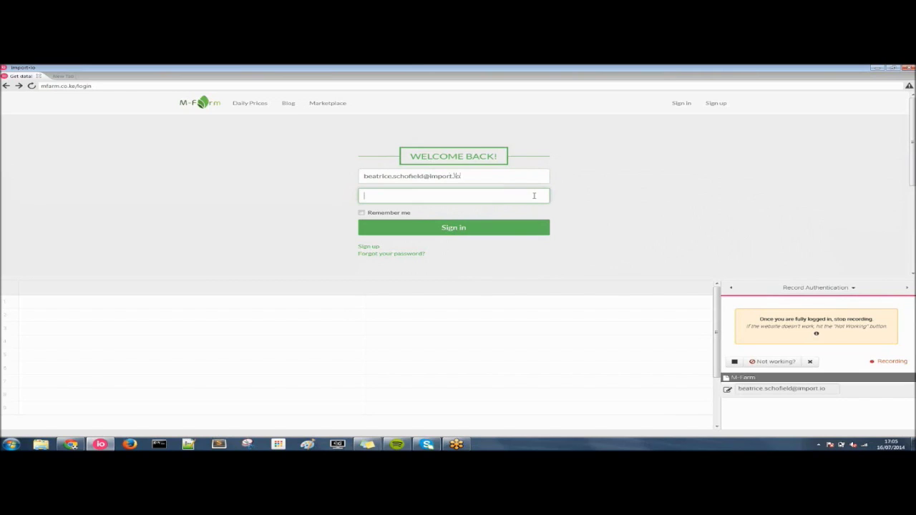
{"action": "type", "text": "********"}
{"action": "left_click", "coordinate": [491, 229]}
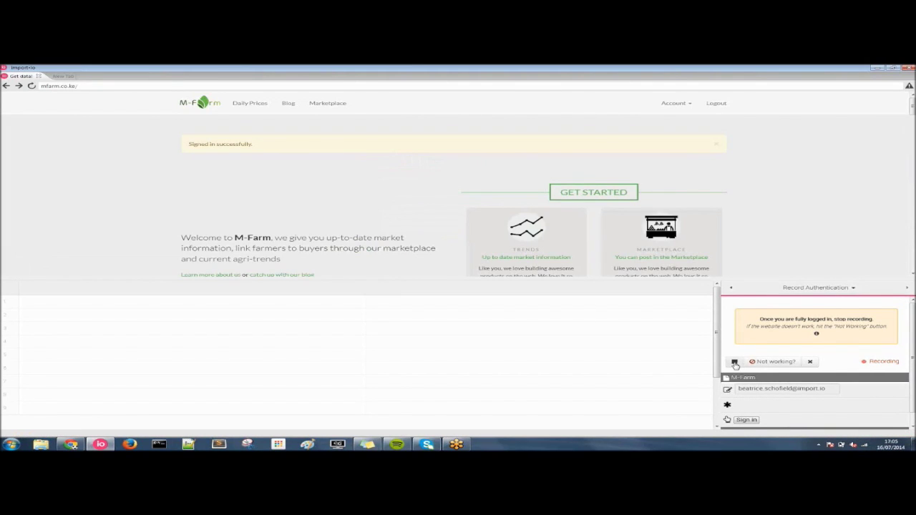
{"action": "left_click", "coordinate": [735, 363]}
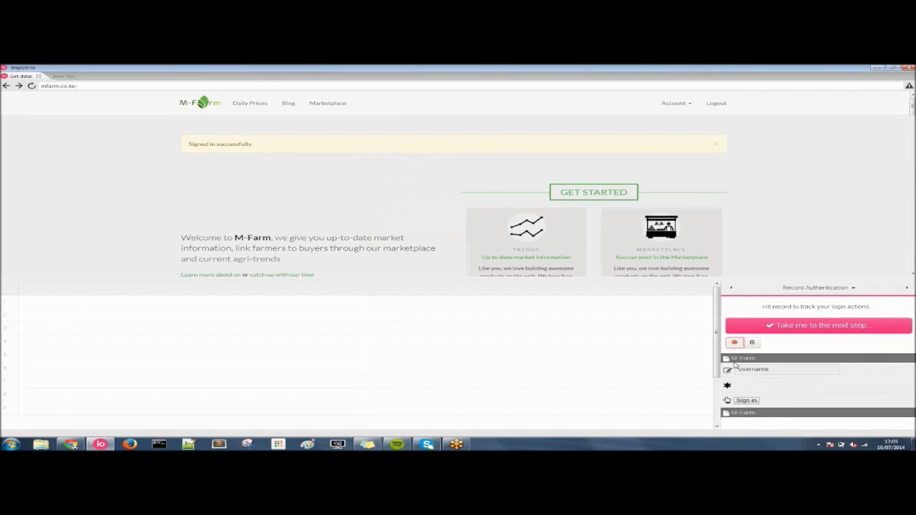
- Filter M-Farm's daily prices to Strawberries and confirm it as the page to extract
{"action": "left_click", "coordinate": [824, 325]}
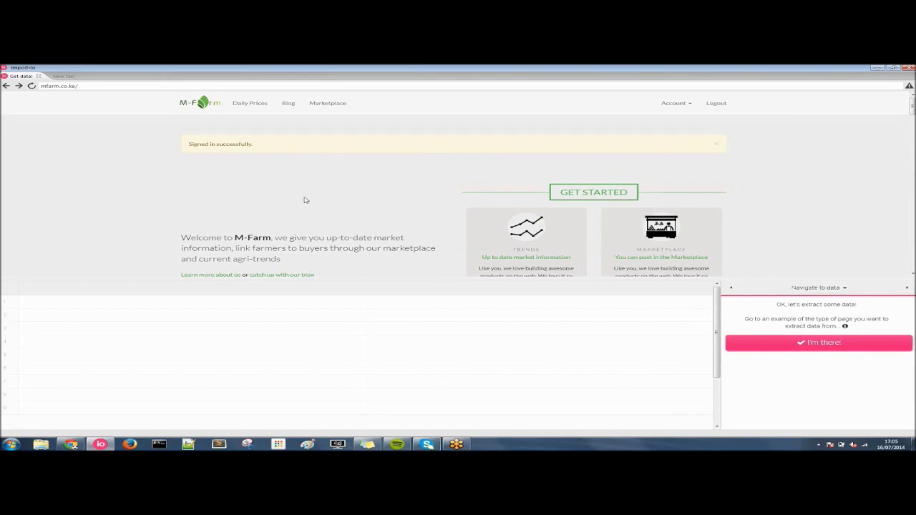
{"action": "left_click", "coordinate": [250, 103]}
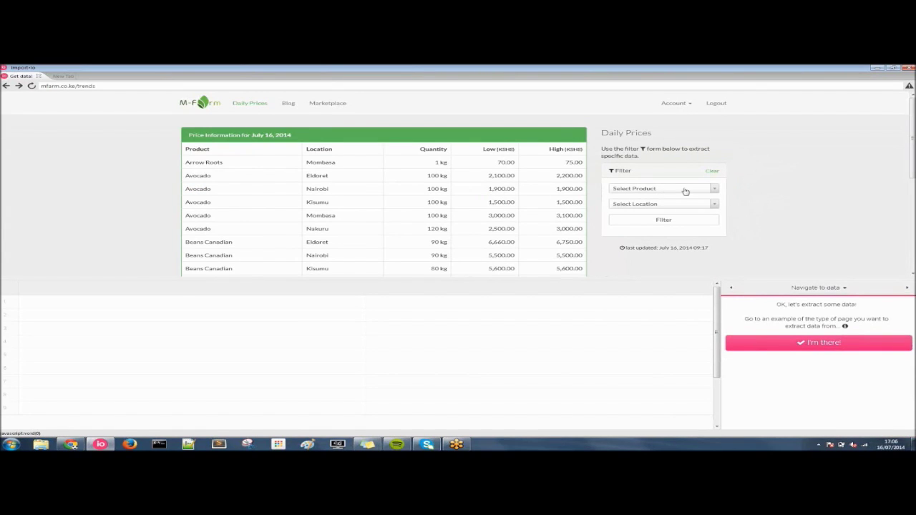
{"action": "left_click", "coordinate": [709, 190]}
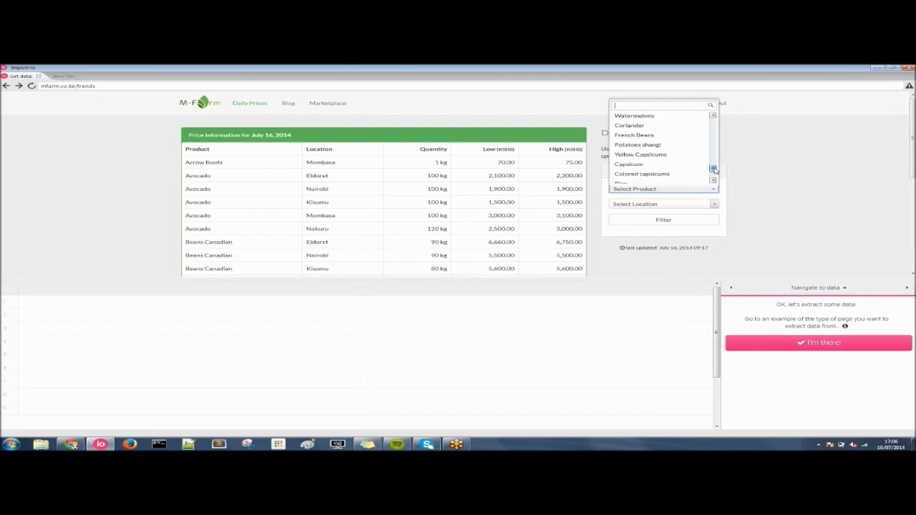
{"action": "left_click", "coordinate": [653, 156]}
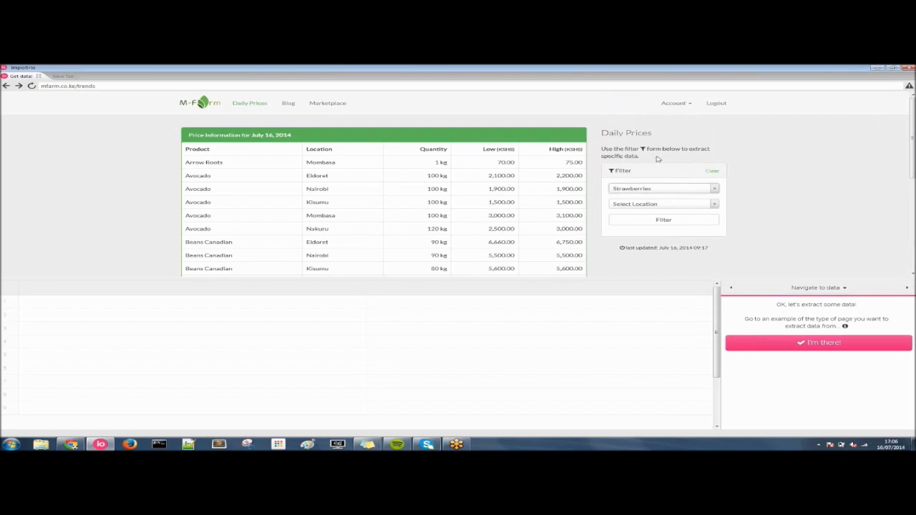
{"action": "left_click", "coordinate": [675, 224]}
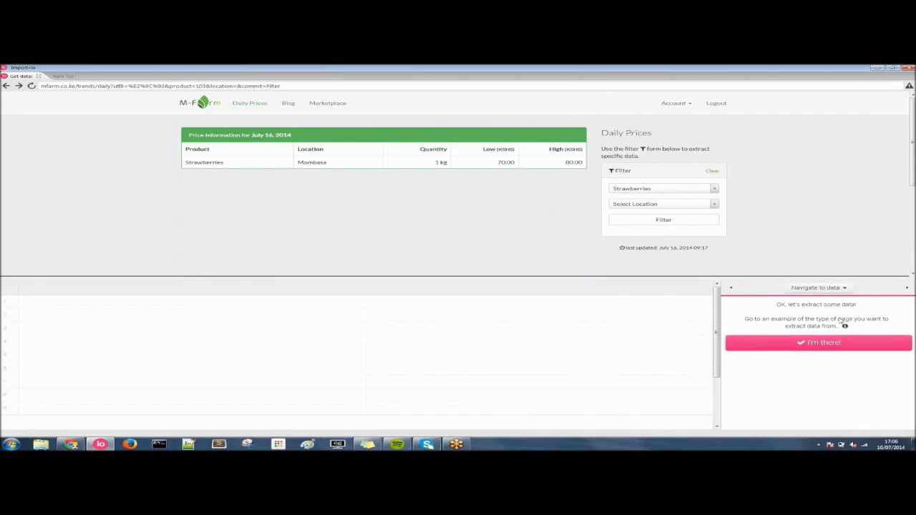
{"action": "left_click", "coordinate": [817, 342]}
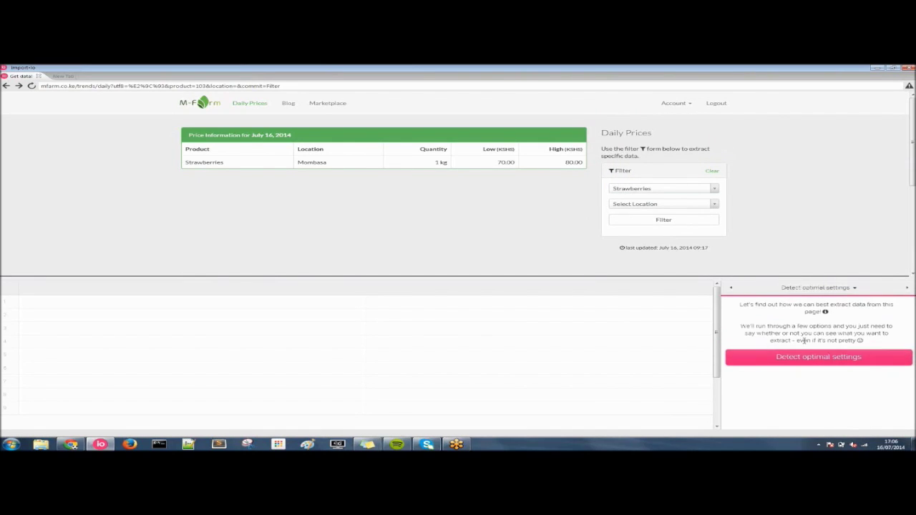
- Run optimal-settings detection and confirm the strawberry data is still in the browser
{"action": "left_click", "coordinate": [806, 357]}
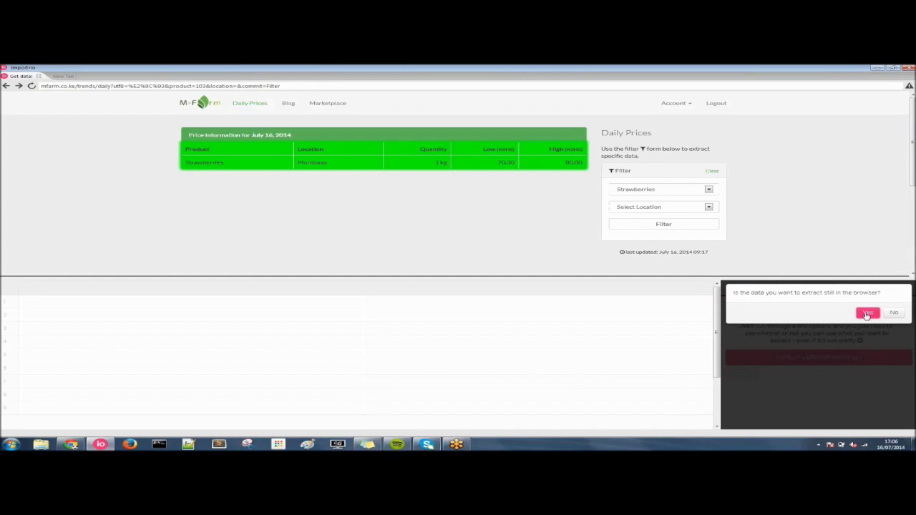
{"action": "left_click", "coordinate": [867, 315]}
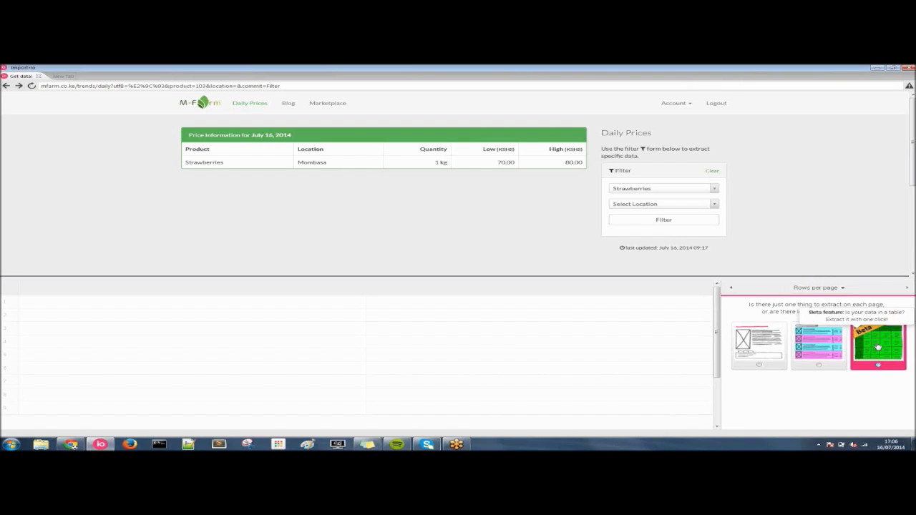
- Extract the green-highlighted price table into six columns and accept the result
{"action": "left_click", "coordinate": [878, 347]}
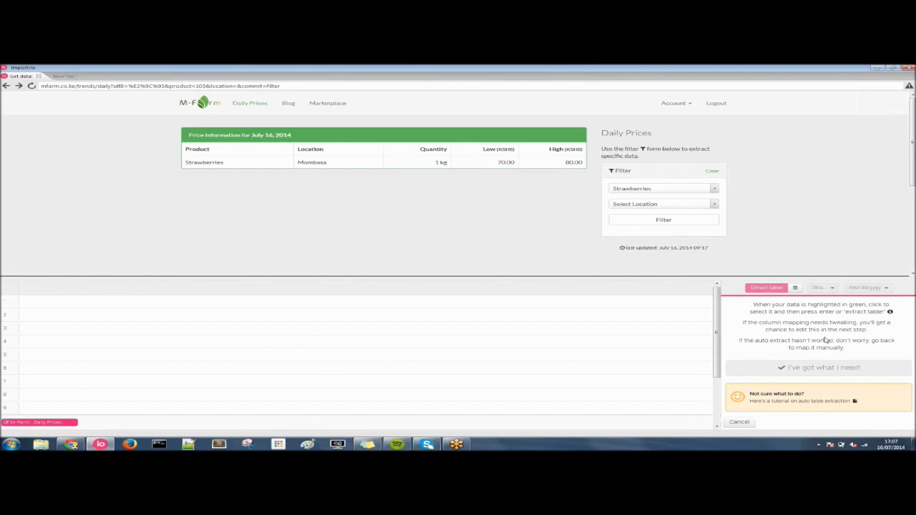
{"action": "left_click", "coordinate": [363, 164]}
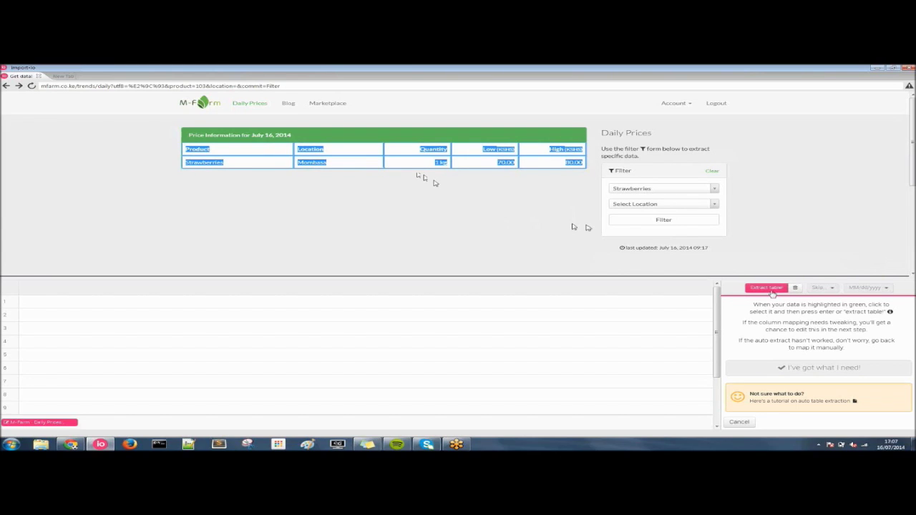
{"action": "left_click", "coordinate": [768, 289]}
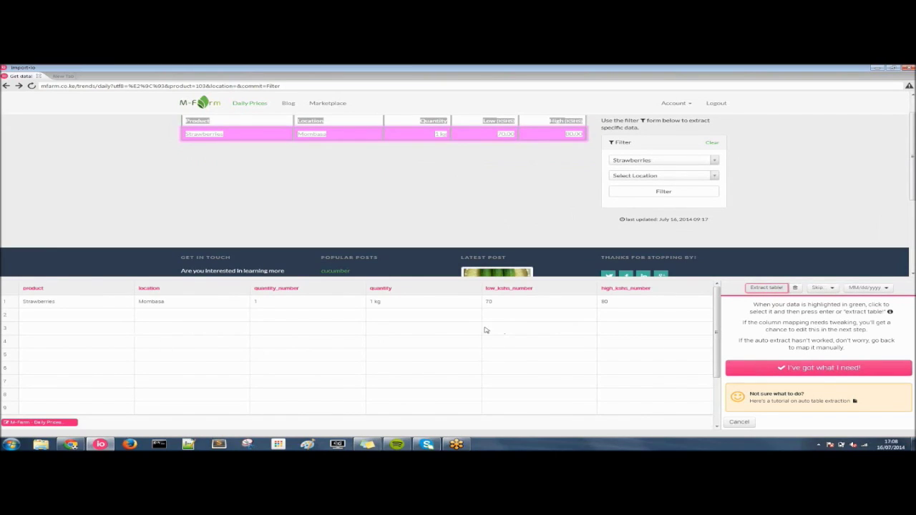
{"action": "left_click", "coordinate": [824, 369]}
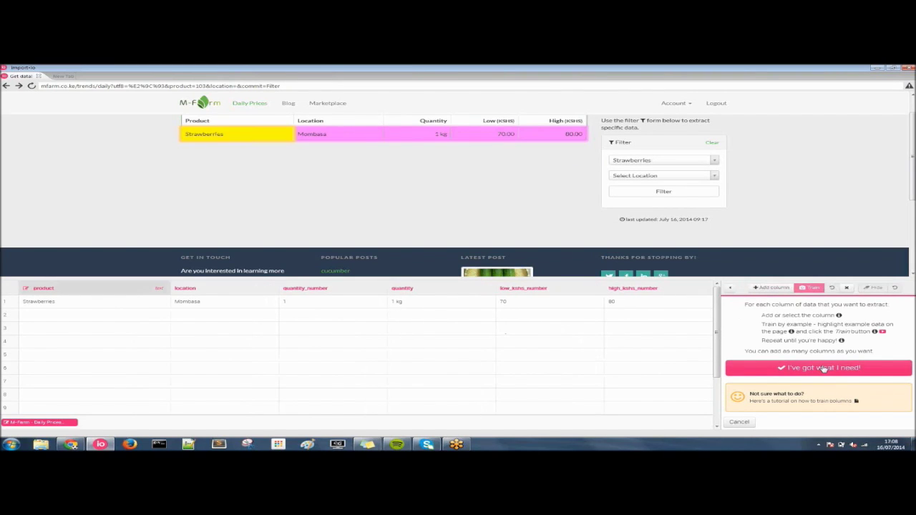
{"action": "left_click", "coordinate": [824, 368]}
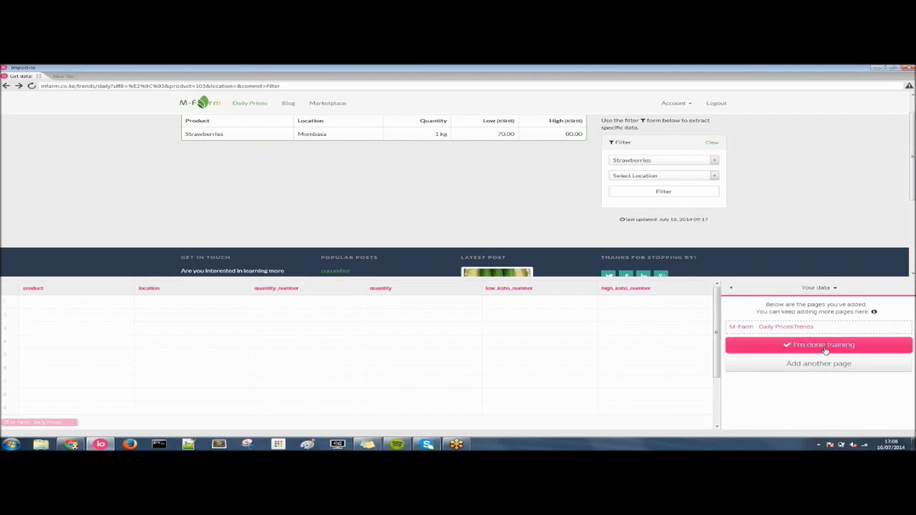
- Finish training, upload the extractor as 'Mfarm', and open it as a data set
{"action": "left_click", "coordinate": [825, 346]}
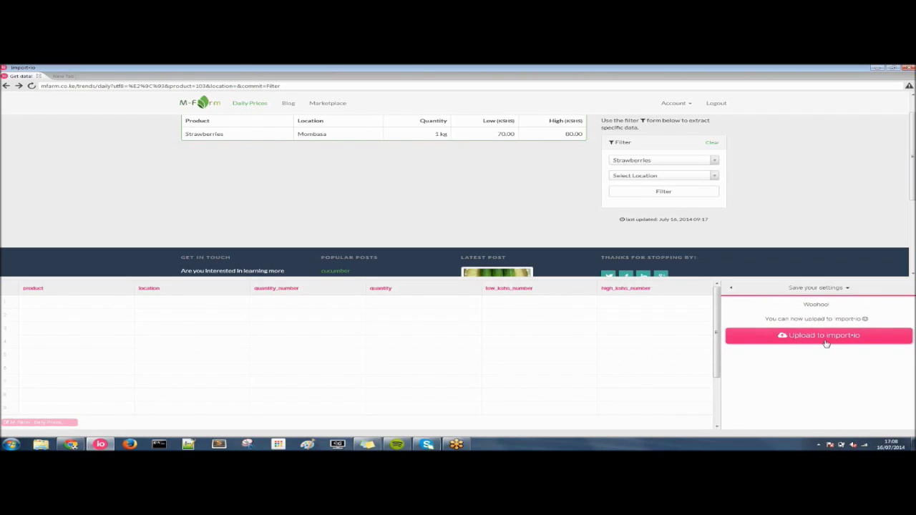
{"action": "left_click", "coordinate": [826, 344]}
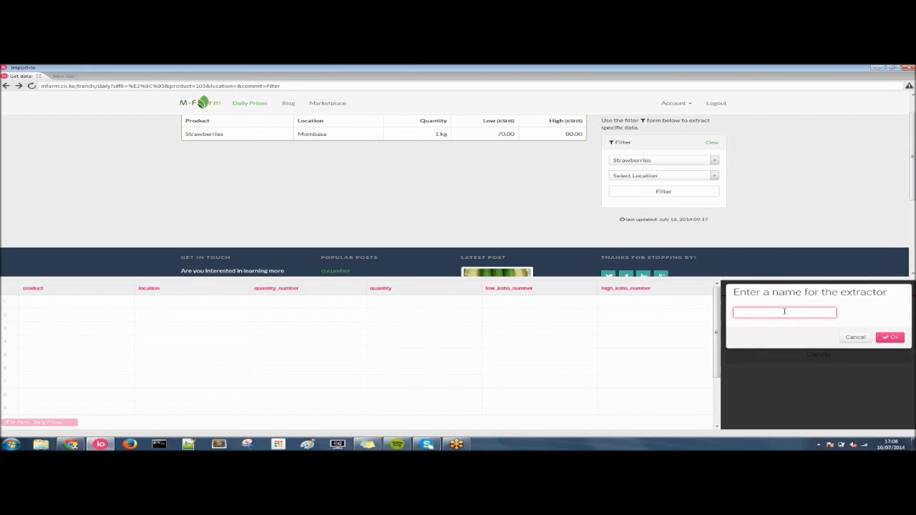
{"action": "type", "text": "Mfarm"}
{"action": "left_click", "coordinate": [887, 339]}
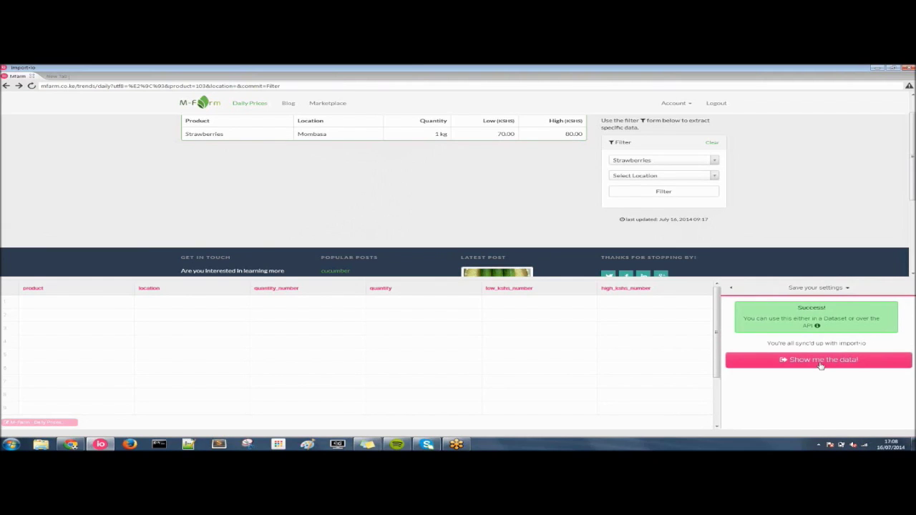
{"action": "left_click", "coordinate": [813, 364]}
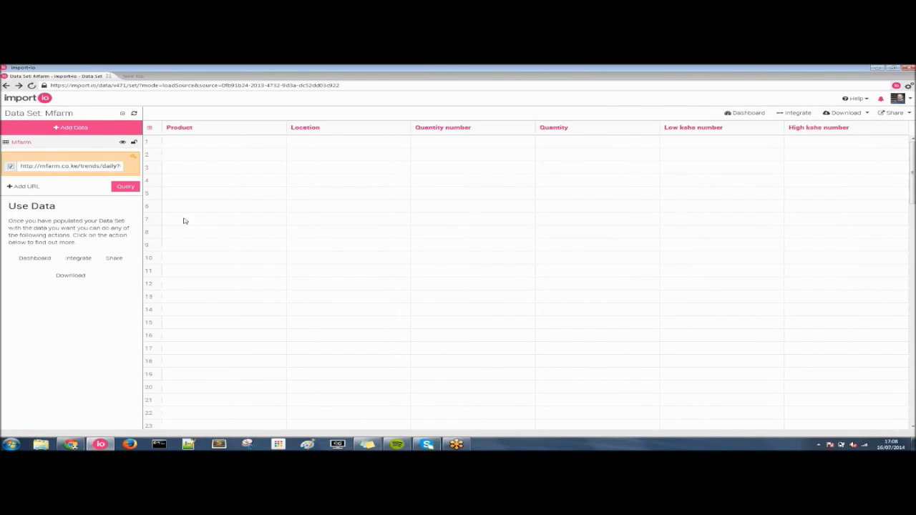
- Query the Mfarm source, supplying the M-Farm account username and password
{"action": "left_click", "coordinate": [126, 187]}
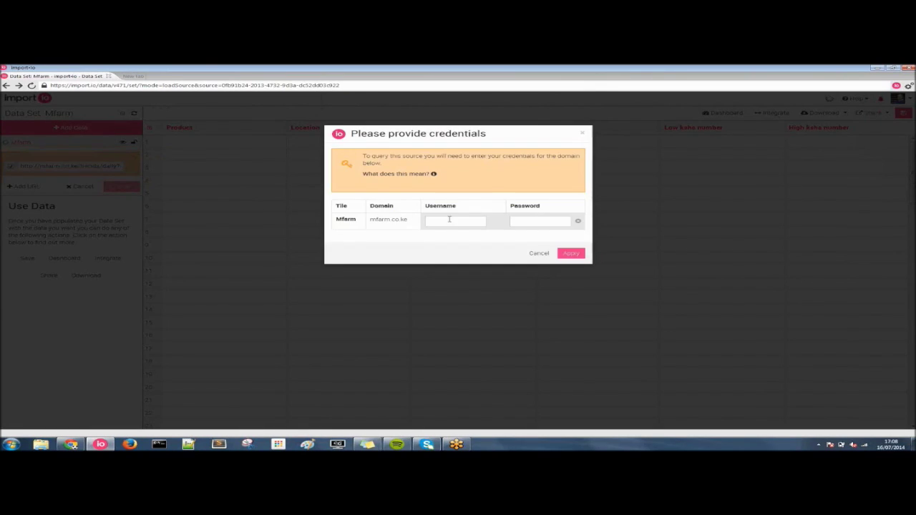
{"action": "left_click", "coordinate": [458, 222]}
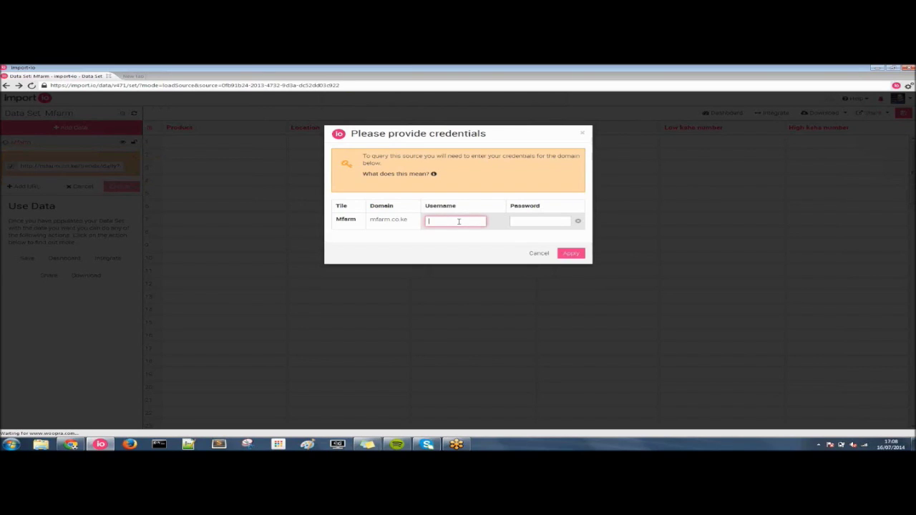
{"action": "left_click", "coordinate": [550, 221]}
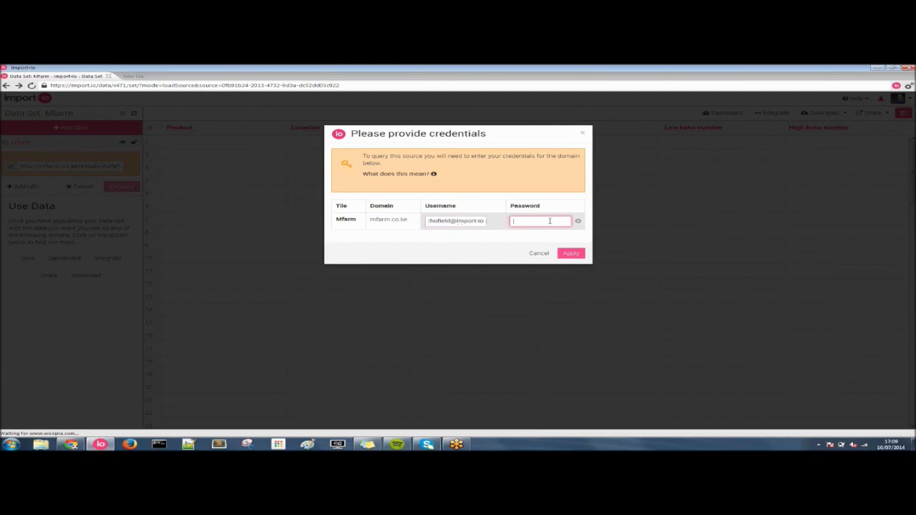
{"action": "type", "text": "******"}
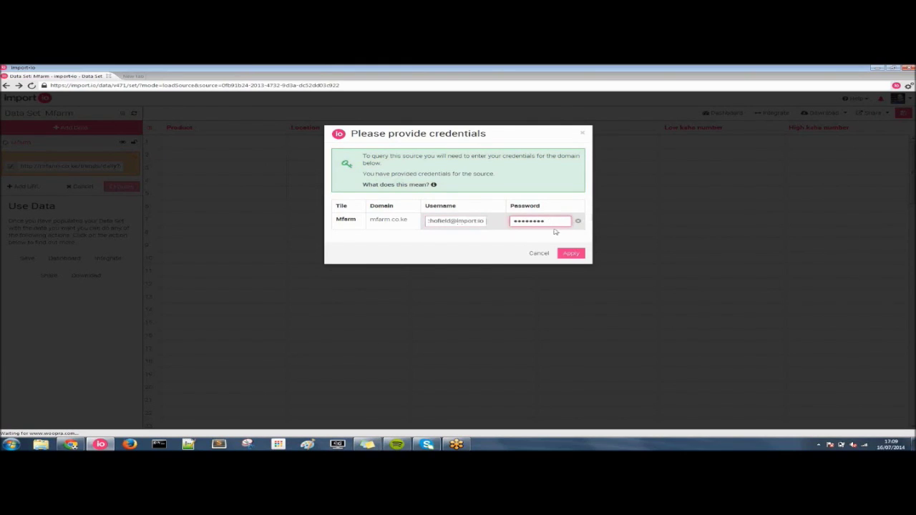
{"action": "left_click", "coordinate": [571, 254]}
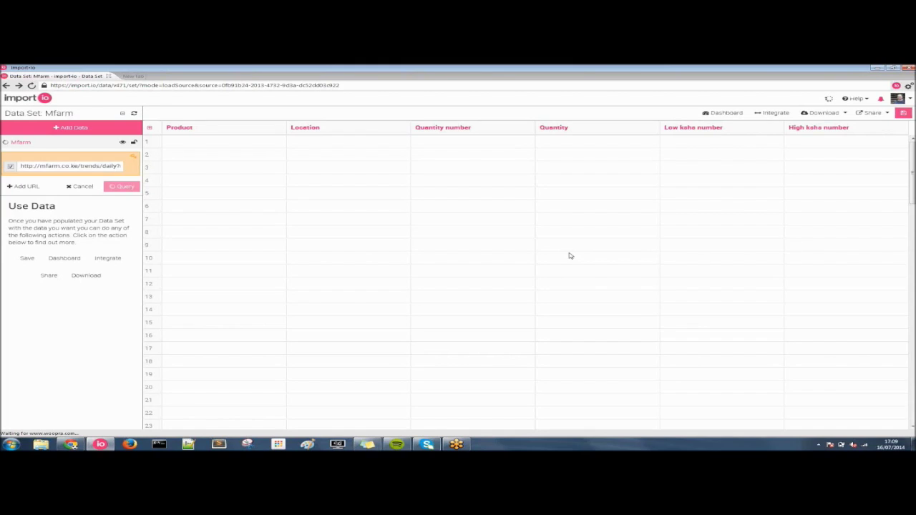